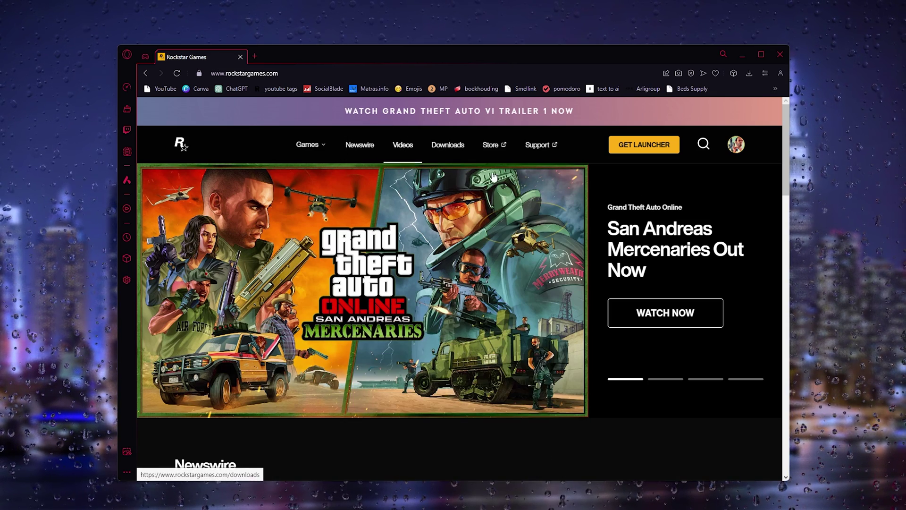
- Bring up the Rockstar account menu from the profile avatar on the homepage
click(736, 145)
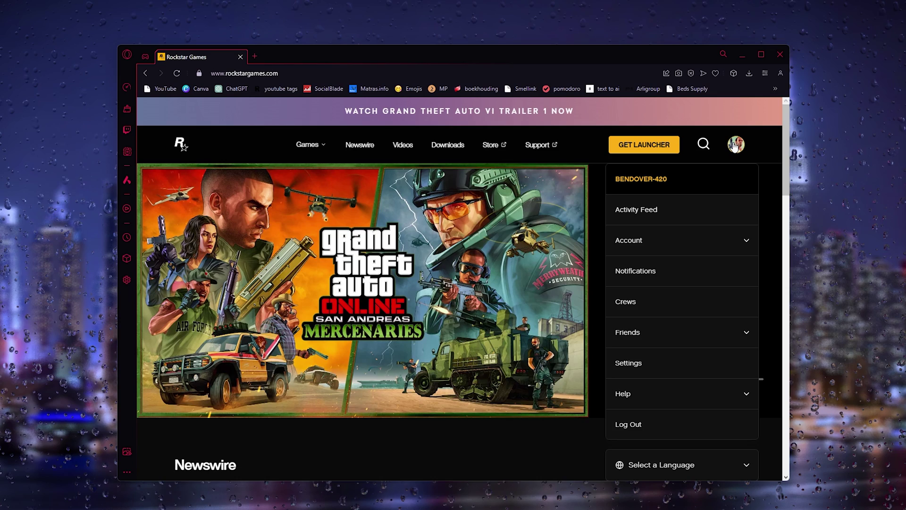
mouse_move(500, 481)
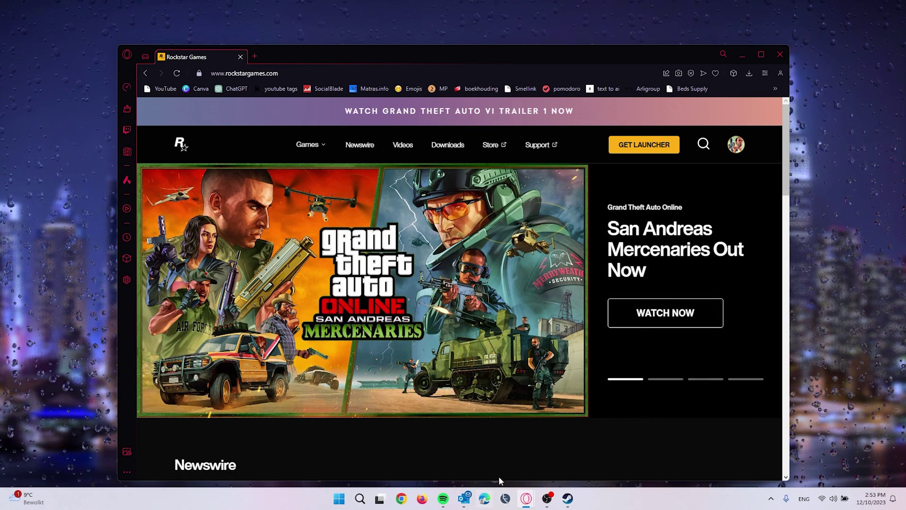
- Reach Steam's Account details page and select the Steam ID line for copying
mouse_move(568, 499)
click(570, 465)
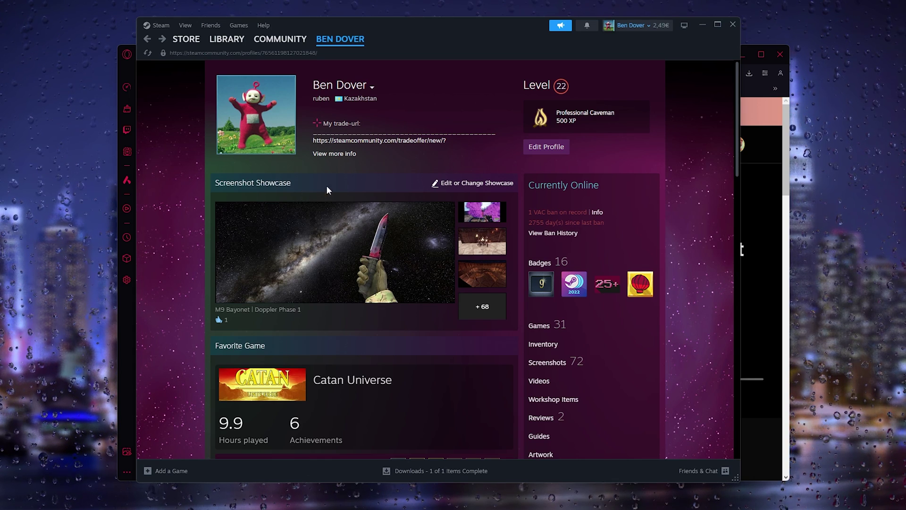
click(641, 33)
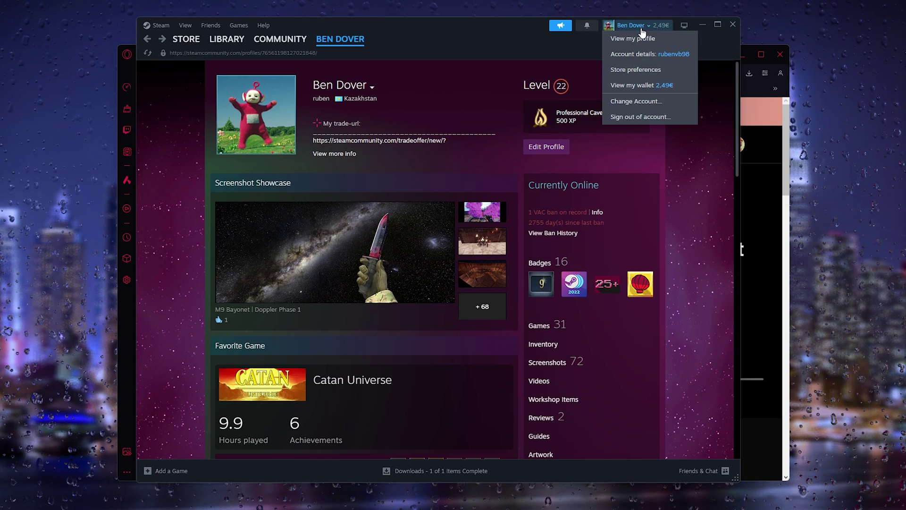
click(632, 54)
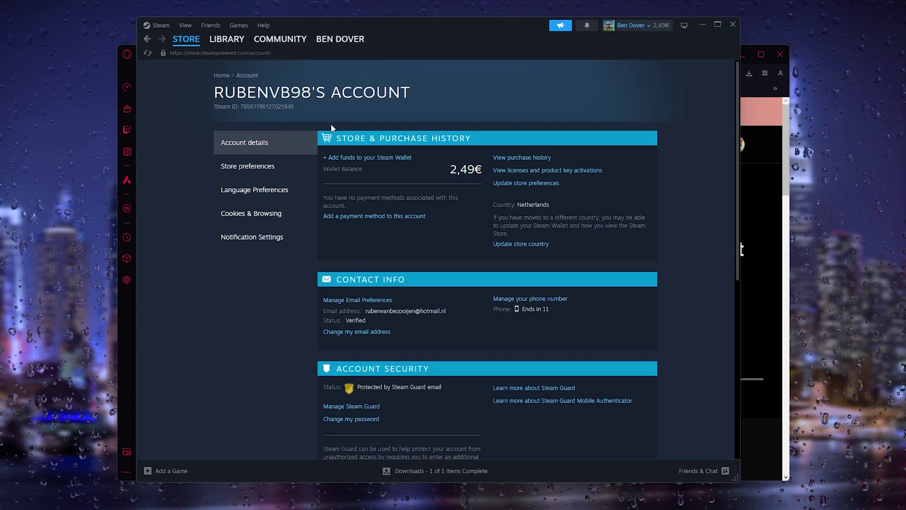
drag(241, 106, 304, 117)
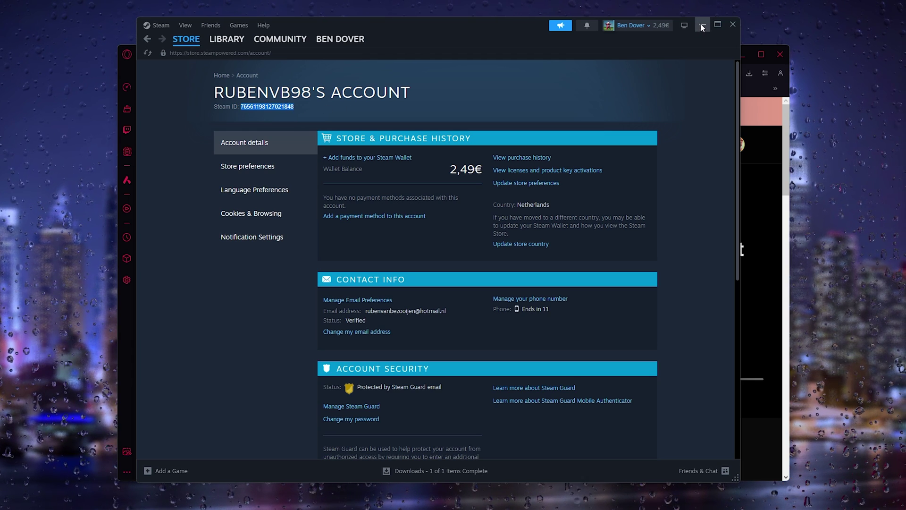
mouse_move(311, 92)
mouse_down()
mouse_move(224, 108)
mouse_move(294, 111)
mouse_up()
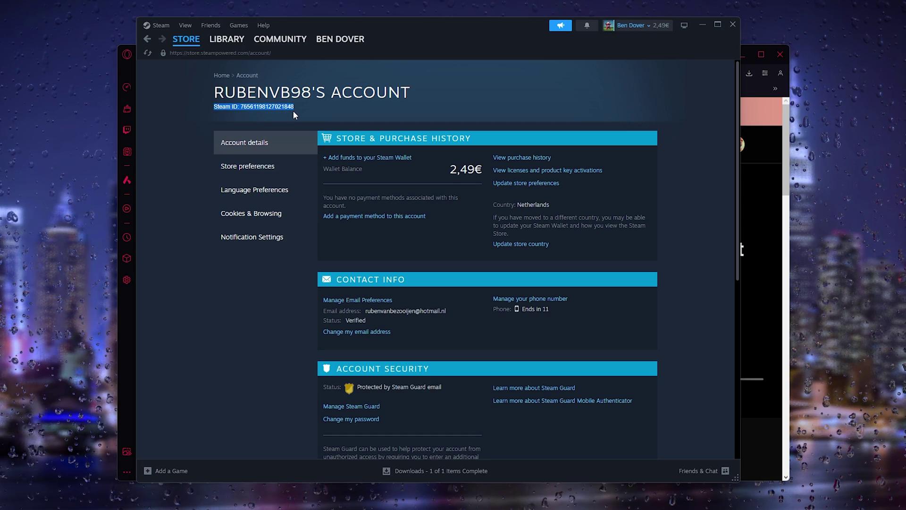
- Return to the browser and reach Rockstar Games Support via the profile menu's Help section
click(701, 25)
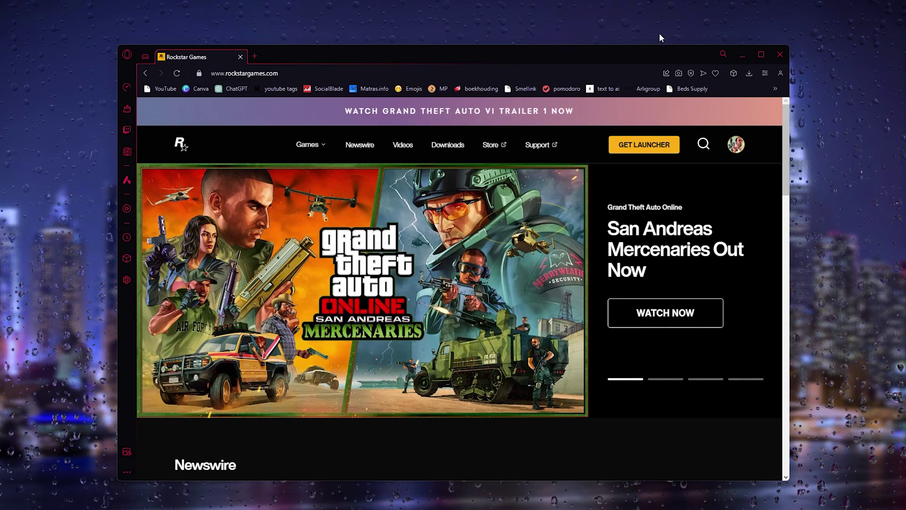
click(737, 146)
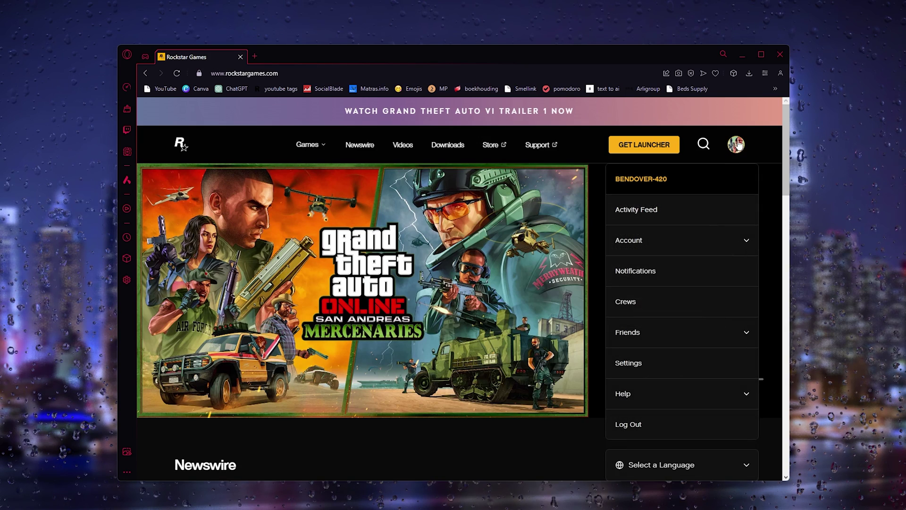
click(634, 393)
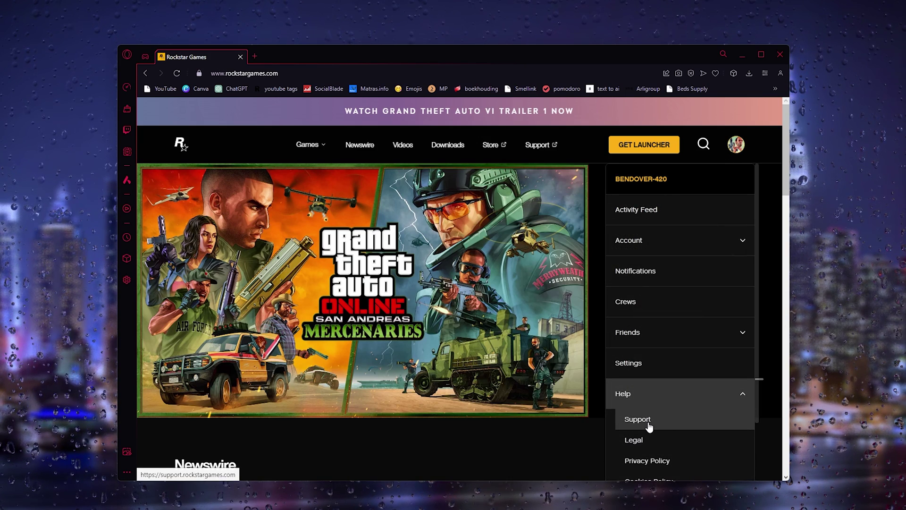
click(638, 420)
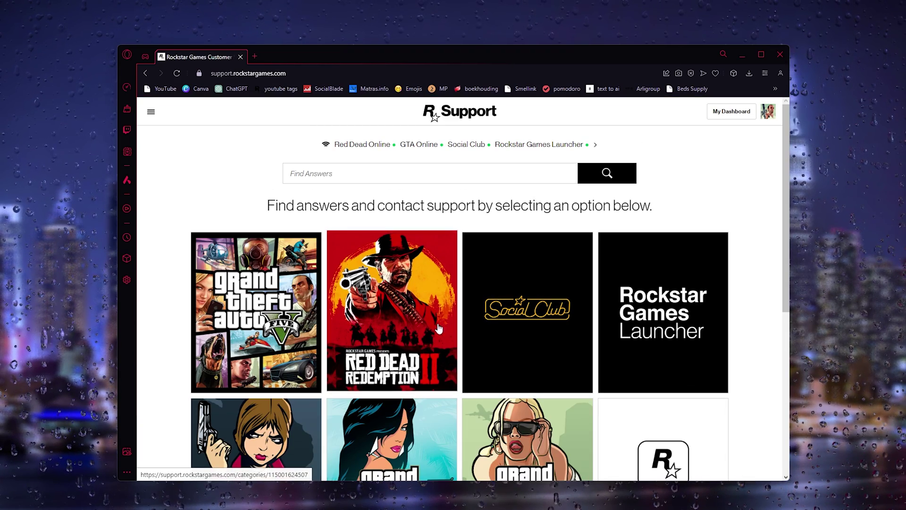
- Navigate Social Club > Social Club Account > Account Linking to reach the contact form
click(524, 320)
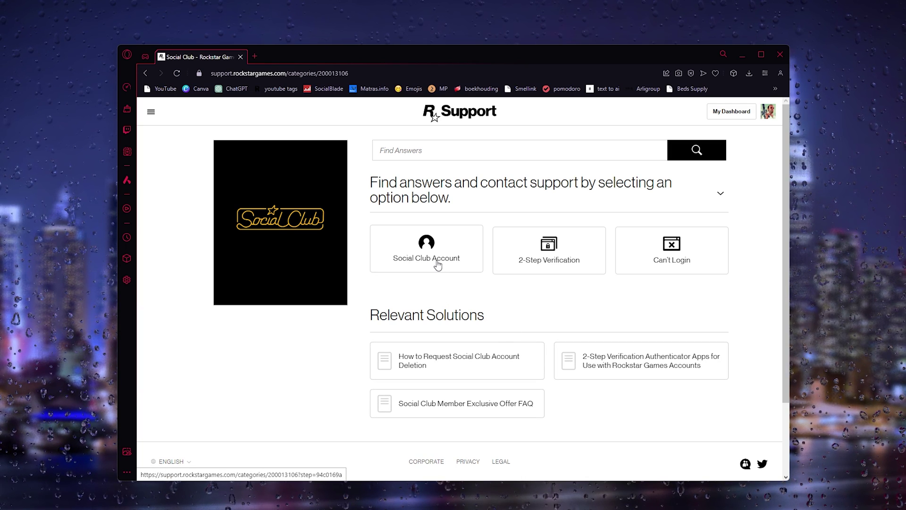
click(427, 262)
click(672, 273)
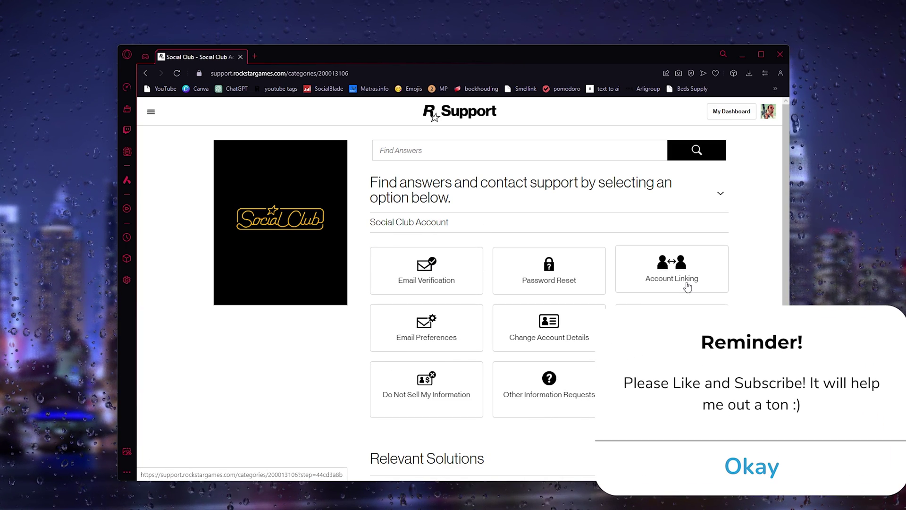
scroll(423, 284, down, 3)
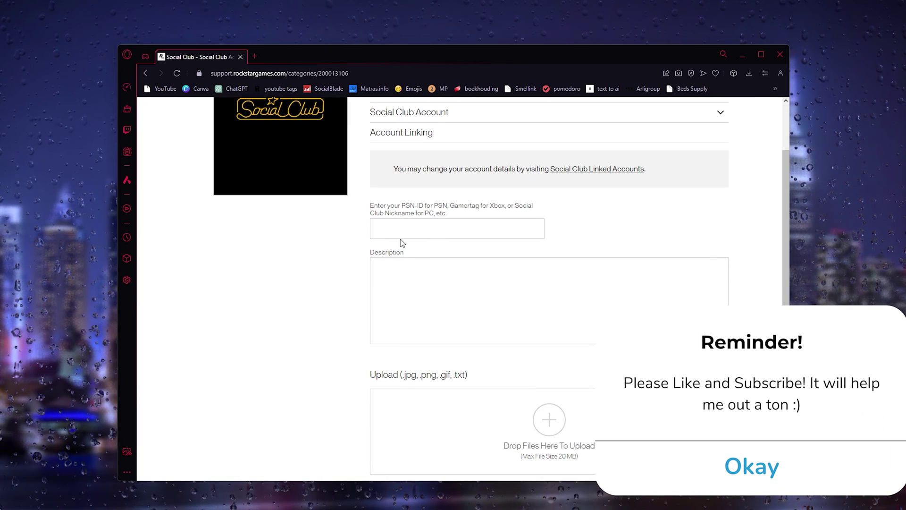
scroll(425, 249, up, 1)
scroll(425, 249, up, 1)
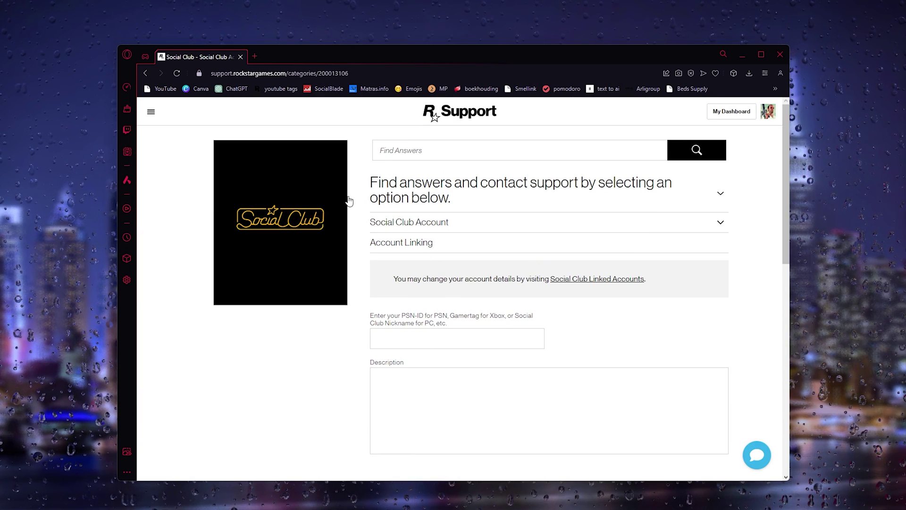
scroll(431, 243, down, 2)
- Enter the Social Club nickname, then the unlink-from-Steam request in the Description box
click(424, 221)
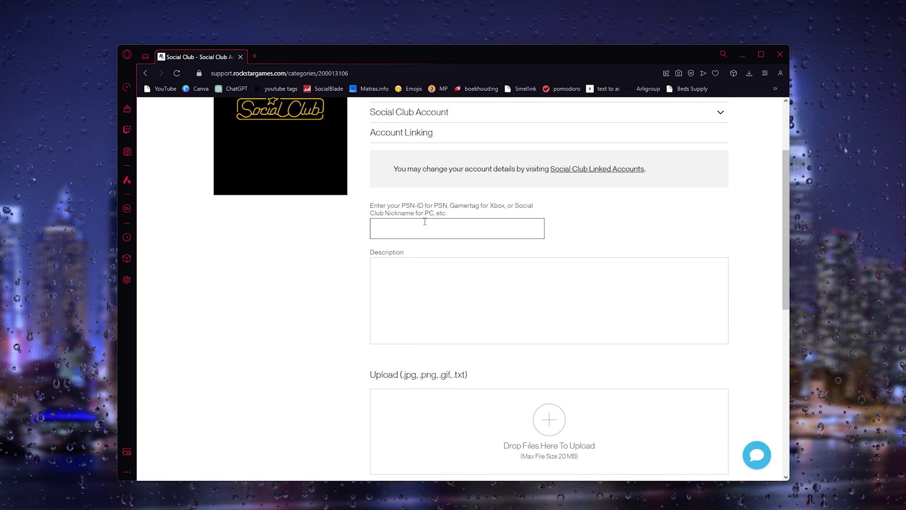
text(bendover-2)
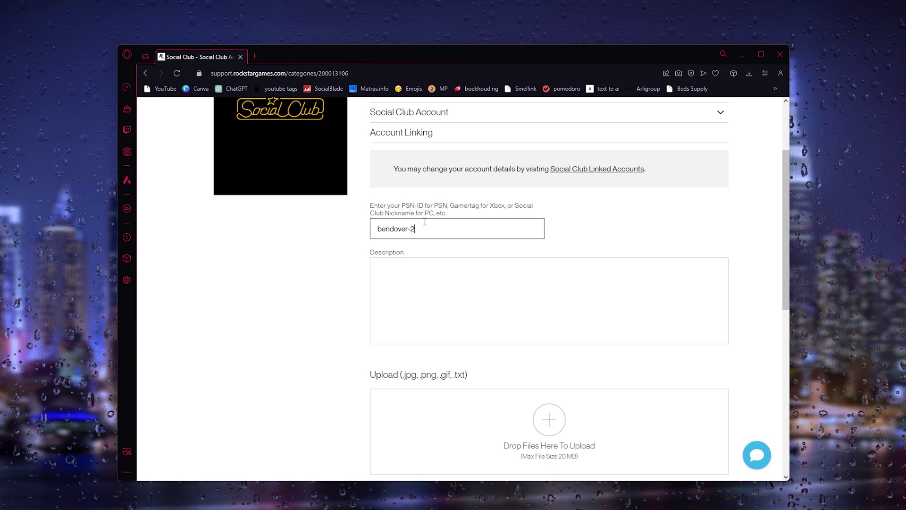
key(BackSpace)
text(420)
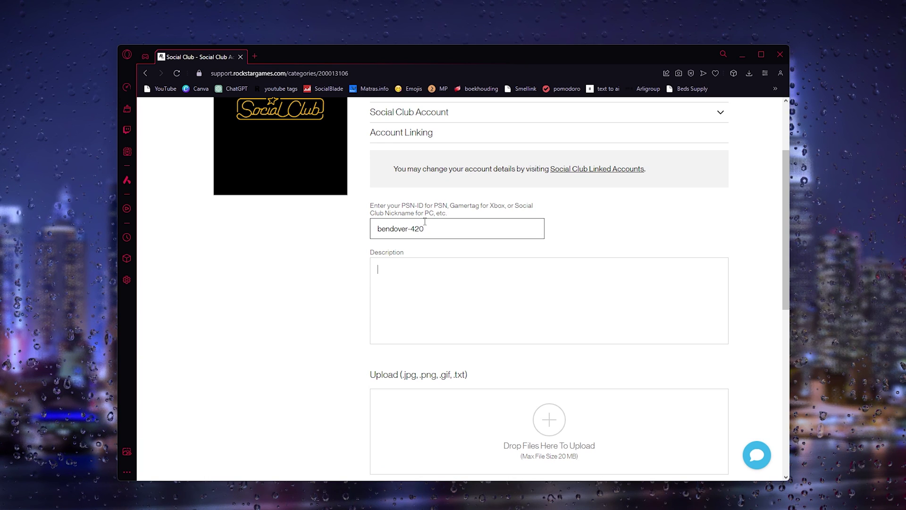
key(Tab)
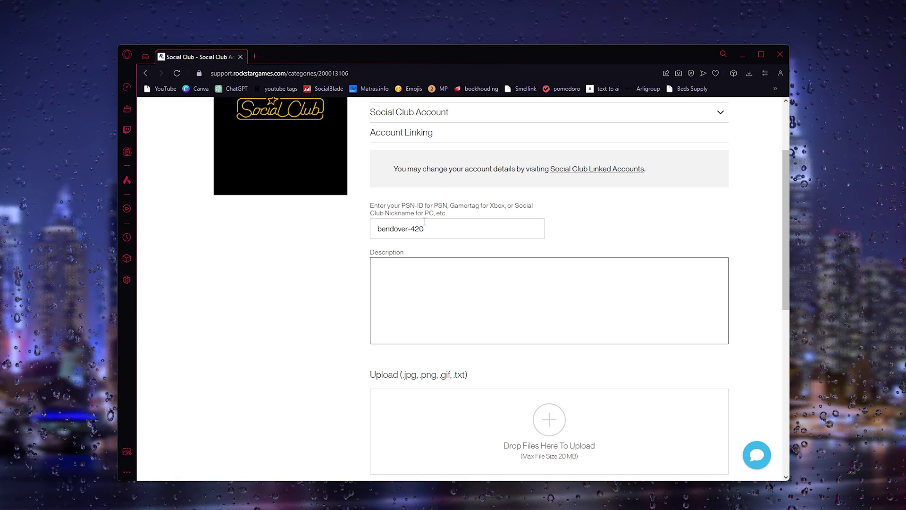
text(Iwould like t)
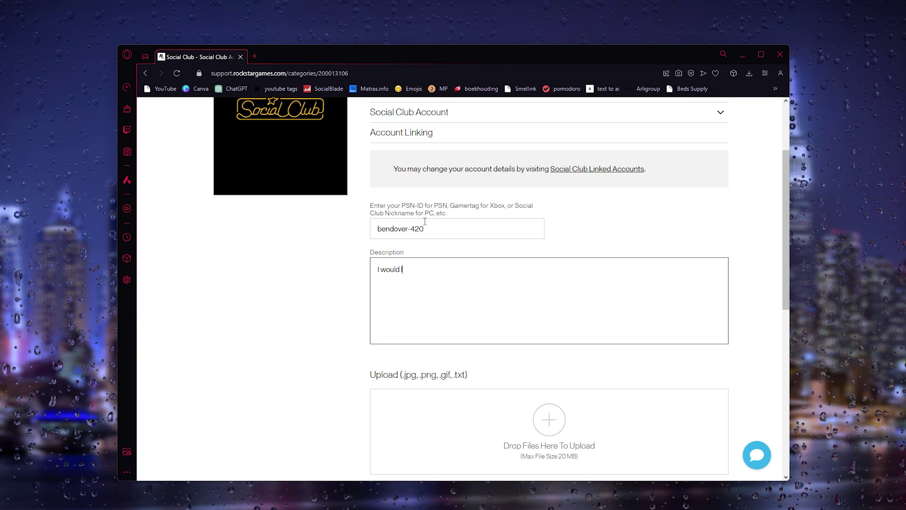
text(o unlink)
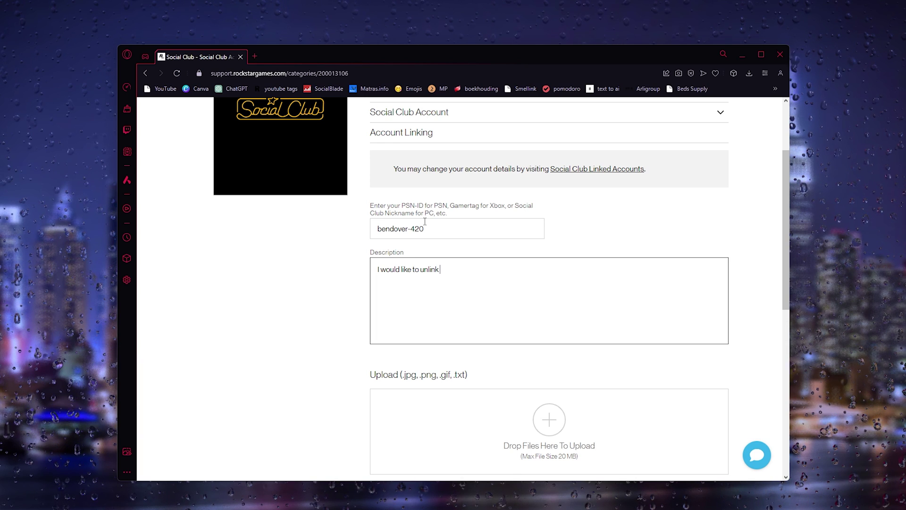
text( my social )
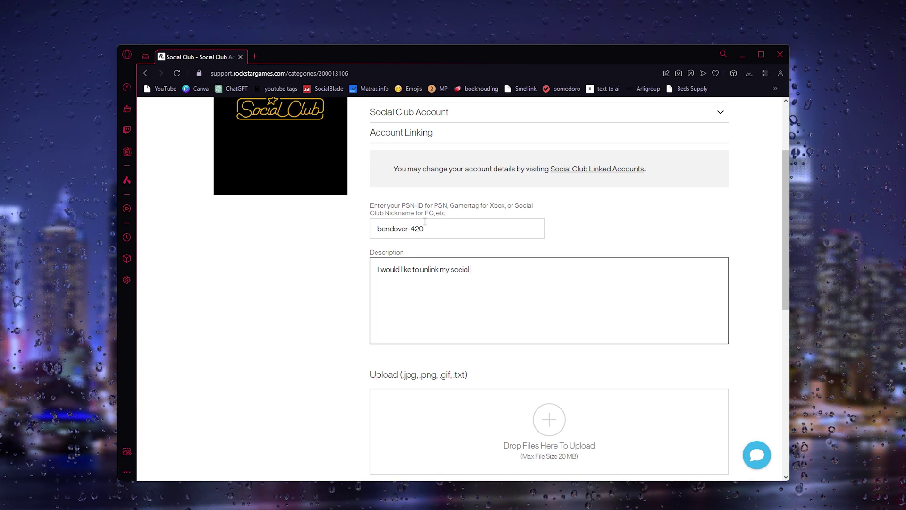
text(club accou)
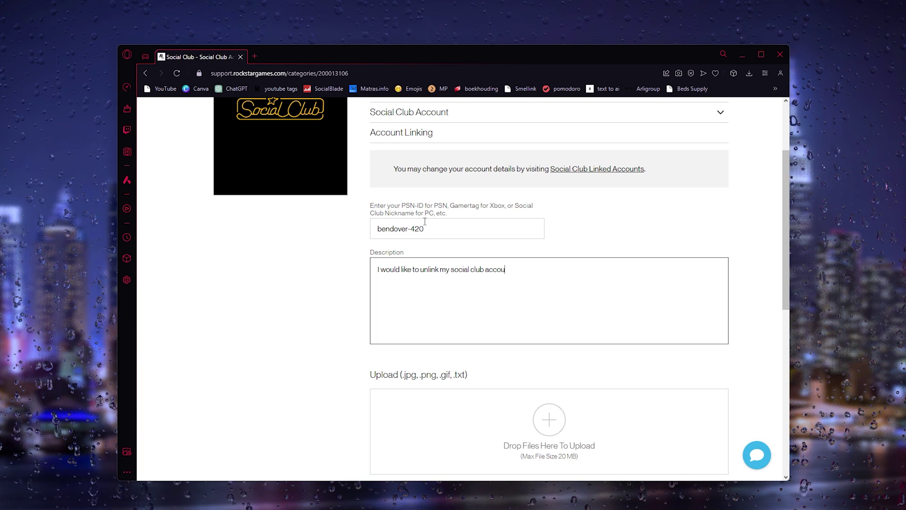
text(nt from my steam acou)
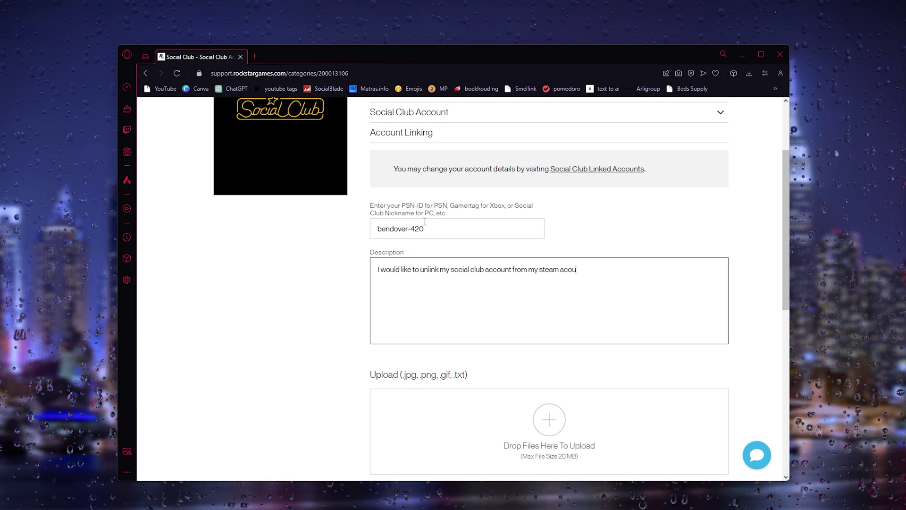
key(BackSpace)
key(BackSpace)
text(count)
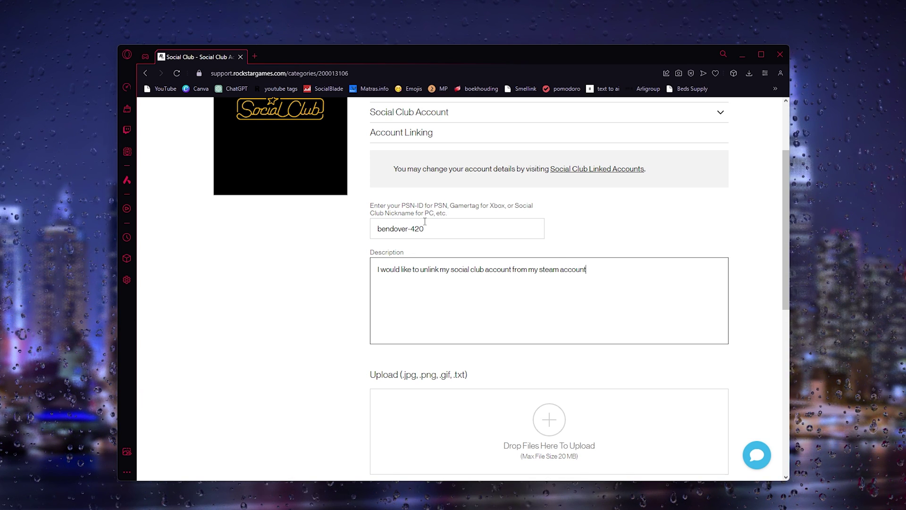
text(, please)
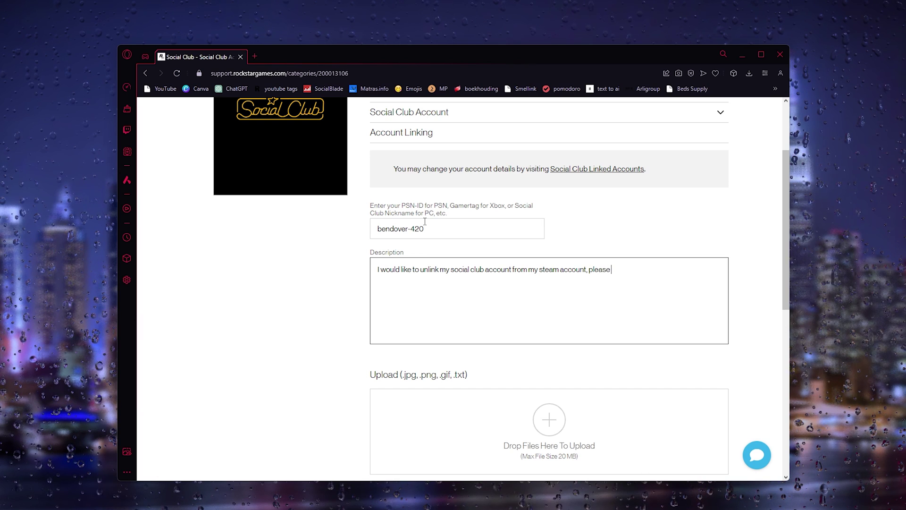
text( help.)
- Add a 'Social club:' line, the pasted Steam ID line and 'Thanks in advance.' to the description
key(Return)
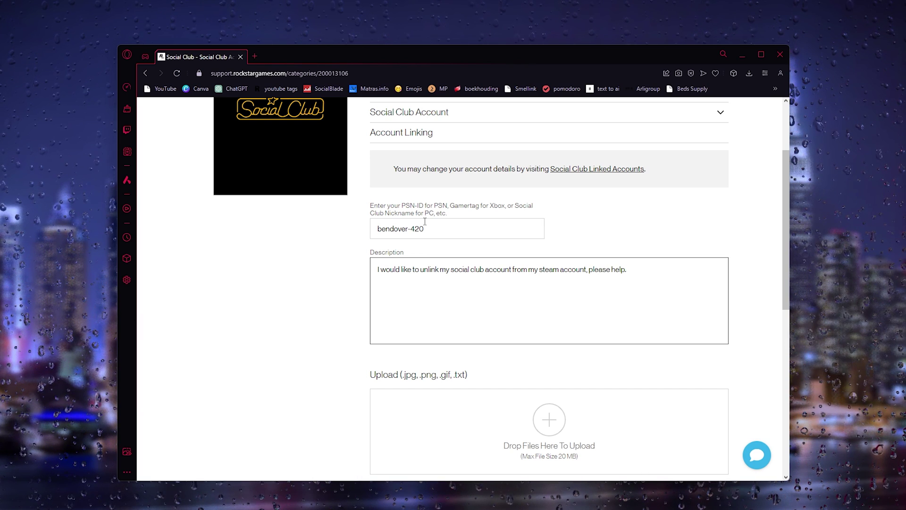
text(Social club:)
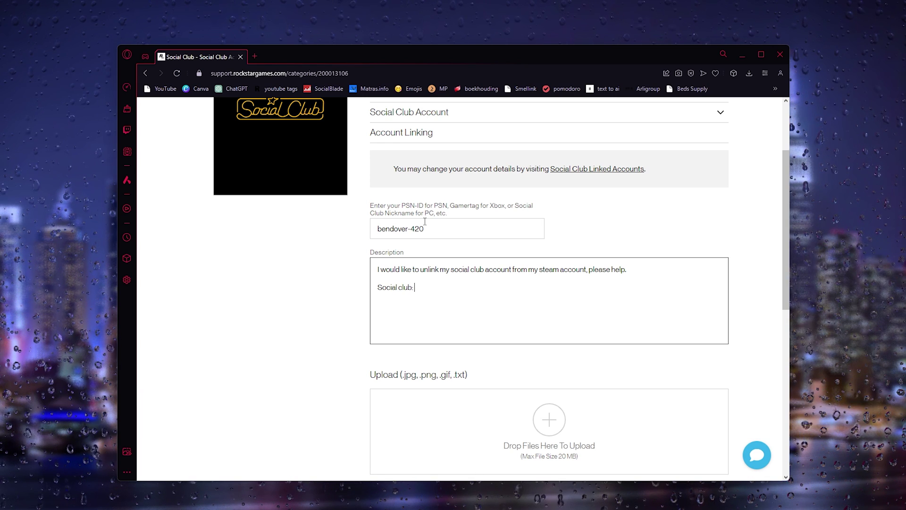
key(ctrl+v)
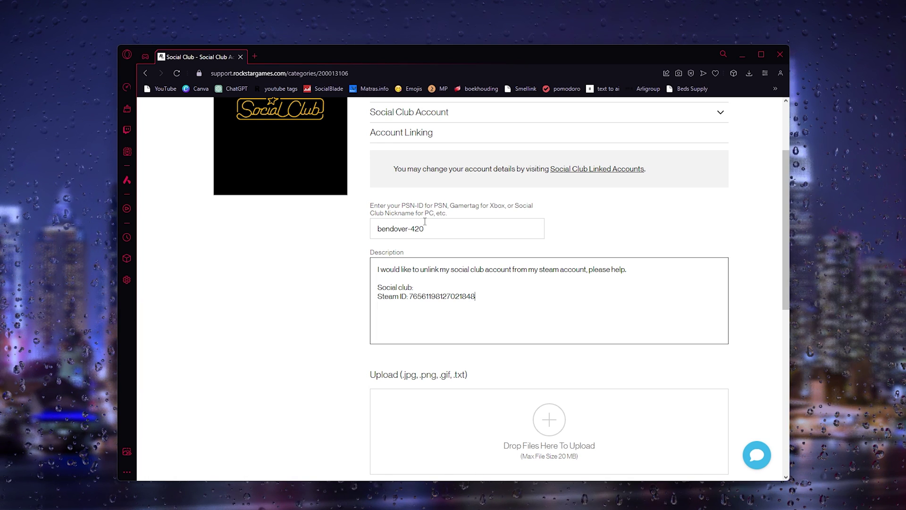
key(Return)
key(Return)
text(Tha)
key(BackSpace)
key(BackSpace)
text(ks in advance.)
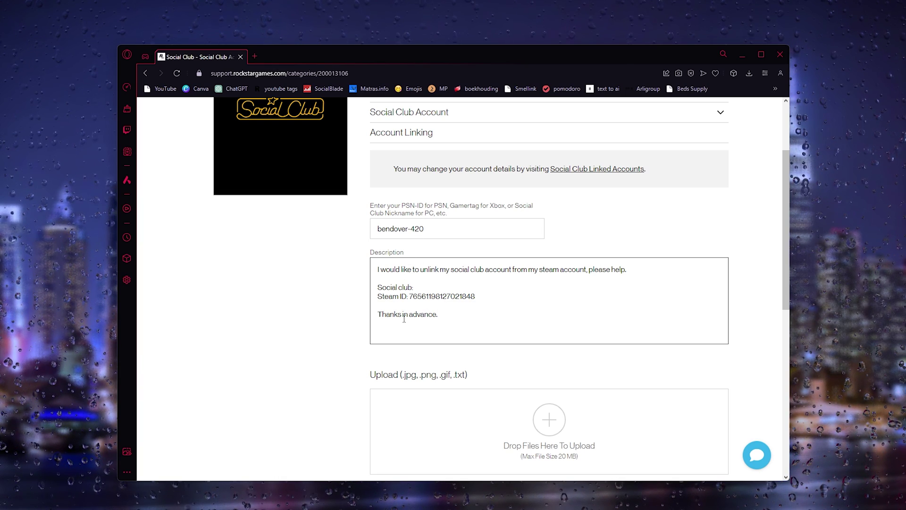
scroll(351, 232, up, 3)
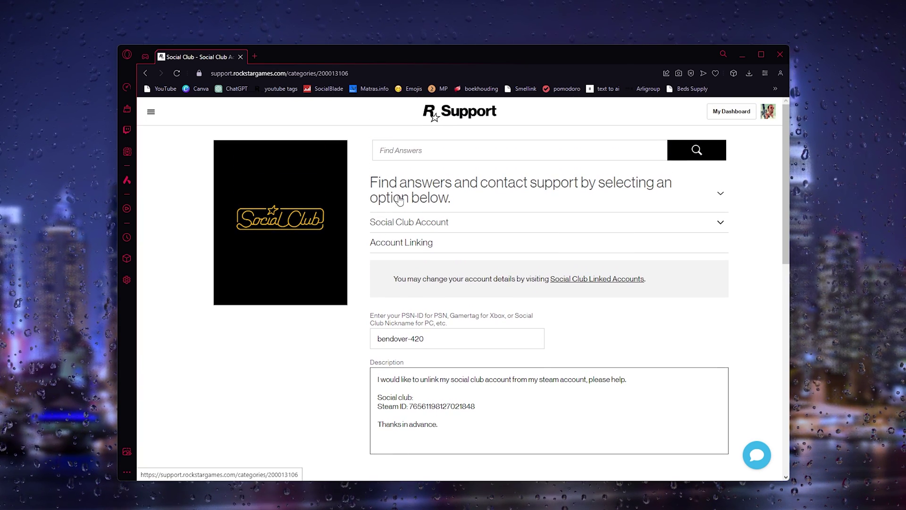
scroll(400, 200, down, 3)
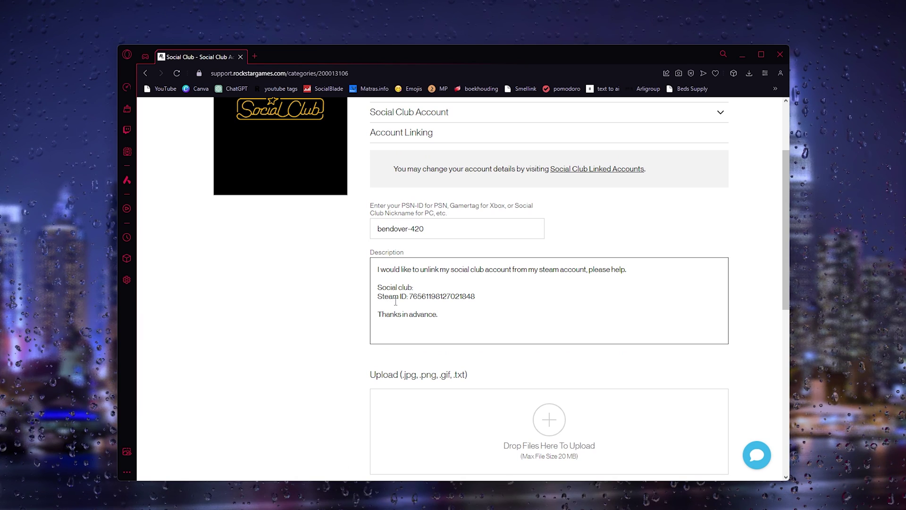